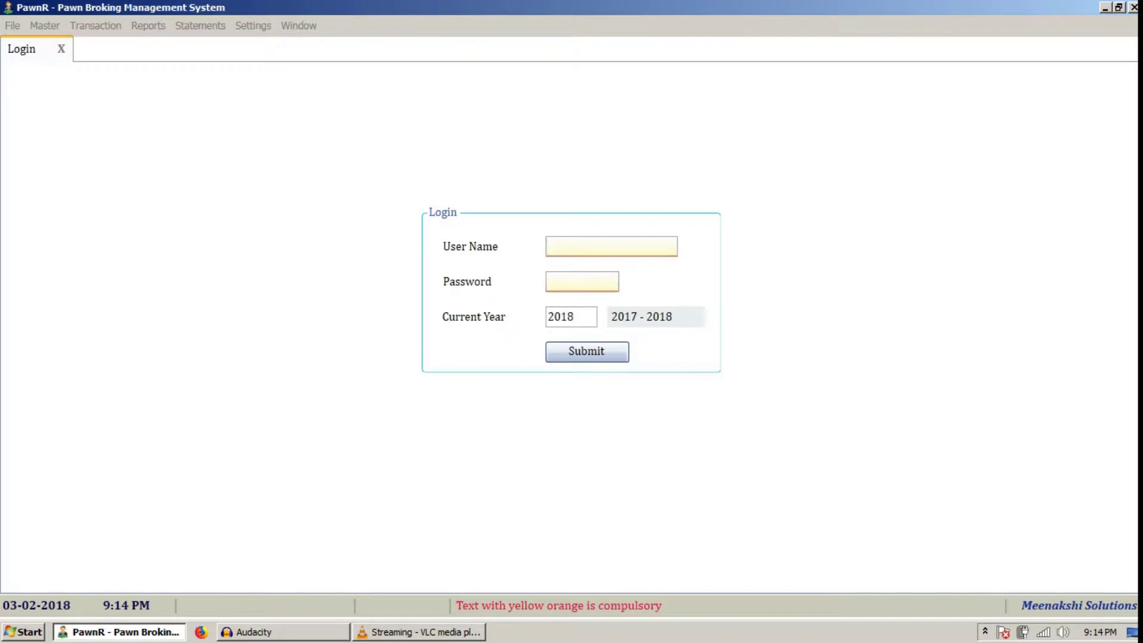
- Log in as ADMIN with the administrator password for the 2017–2018 current year
type("ADMIN")
left_click(549, 281)
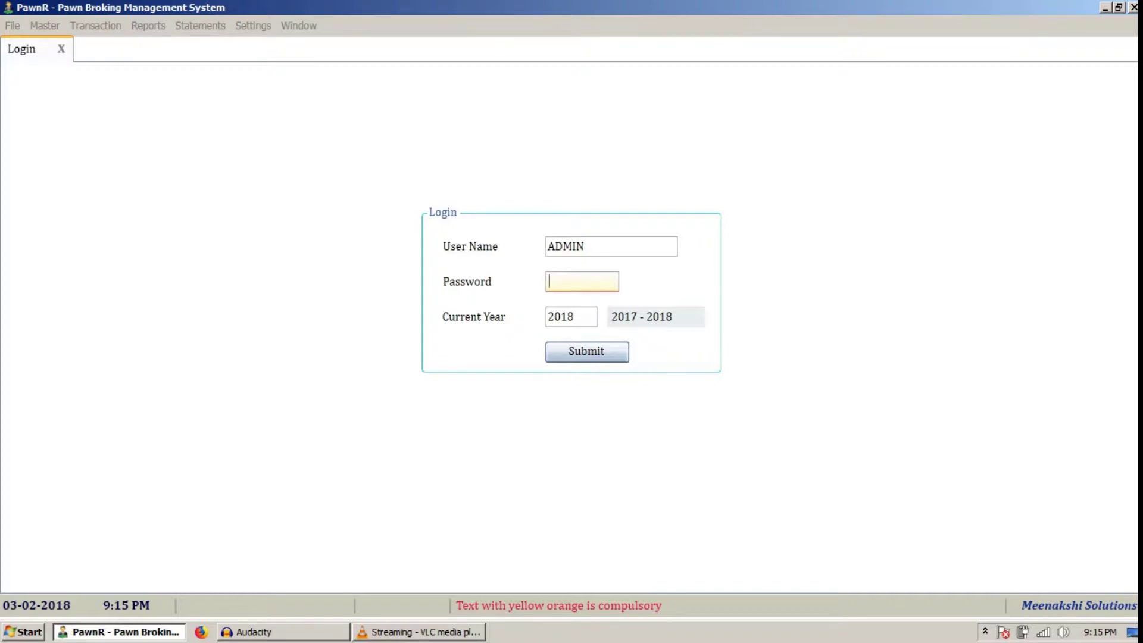
type("admin")
key("Tab")
key("Tab")
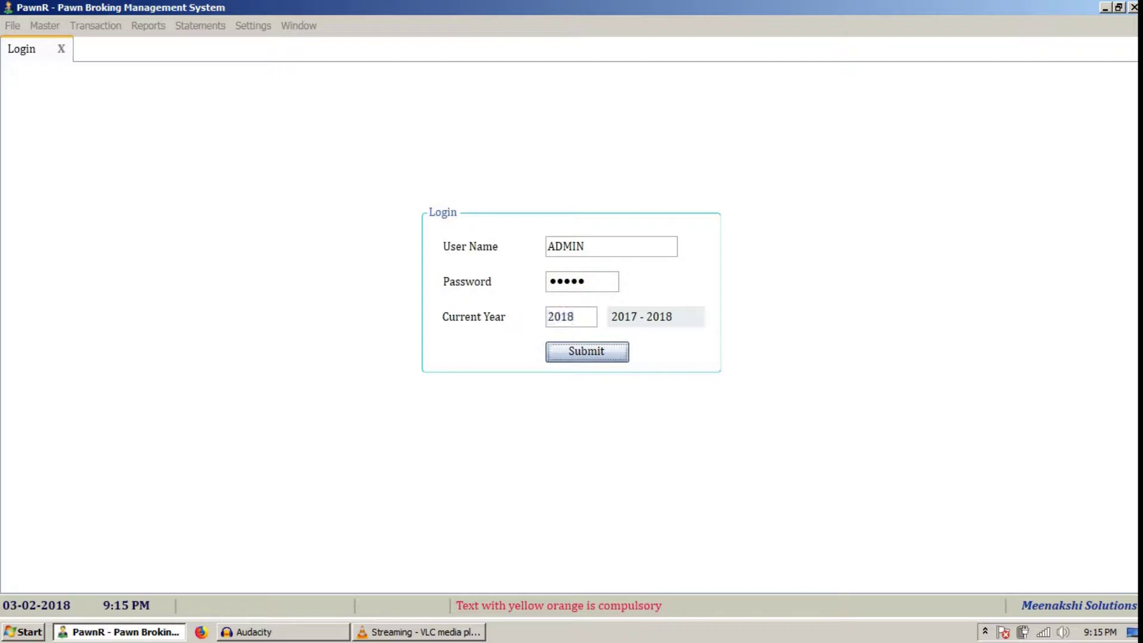
key("Return")
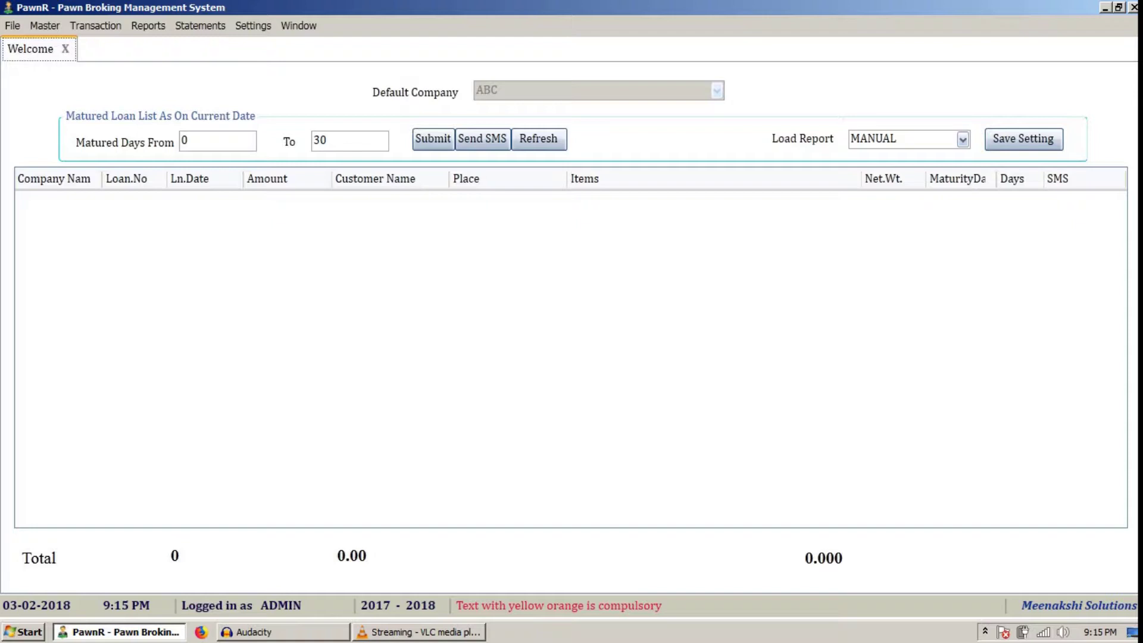
- Open the Company master form from the Master menu
key("alt+m")
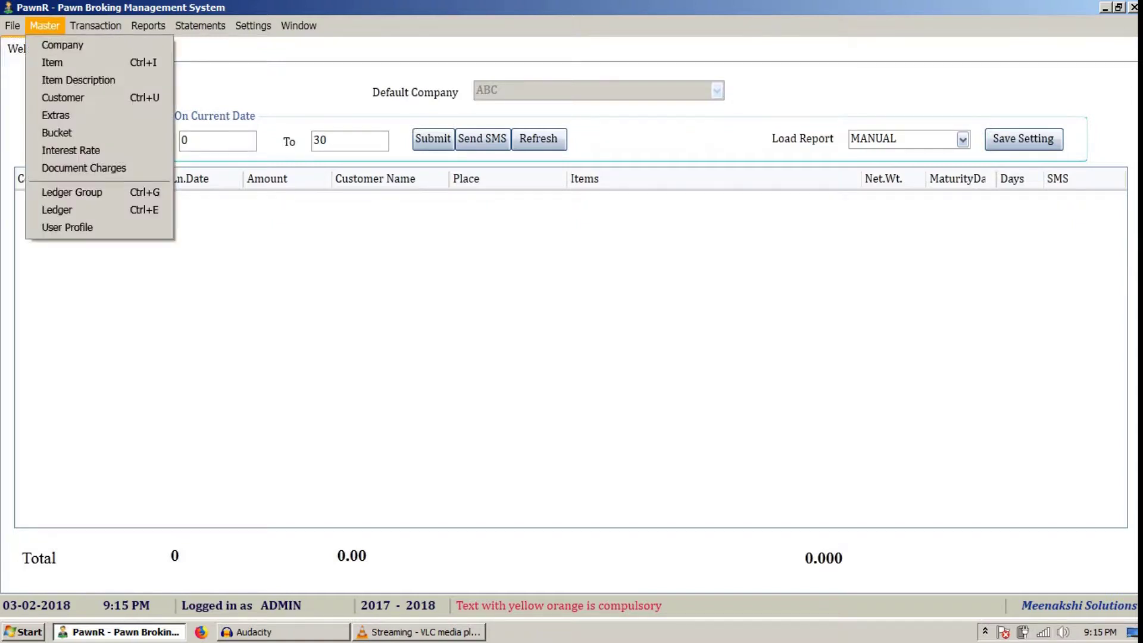
key("Return")
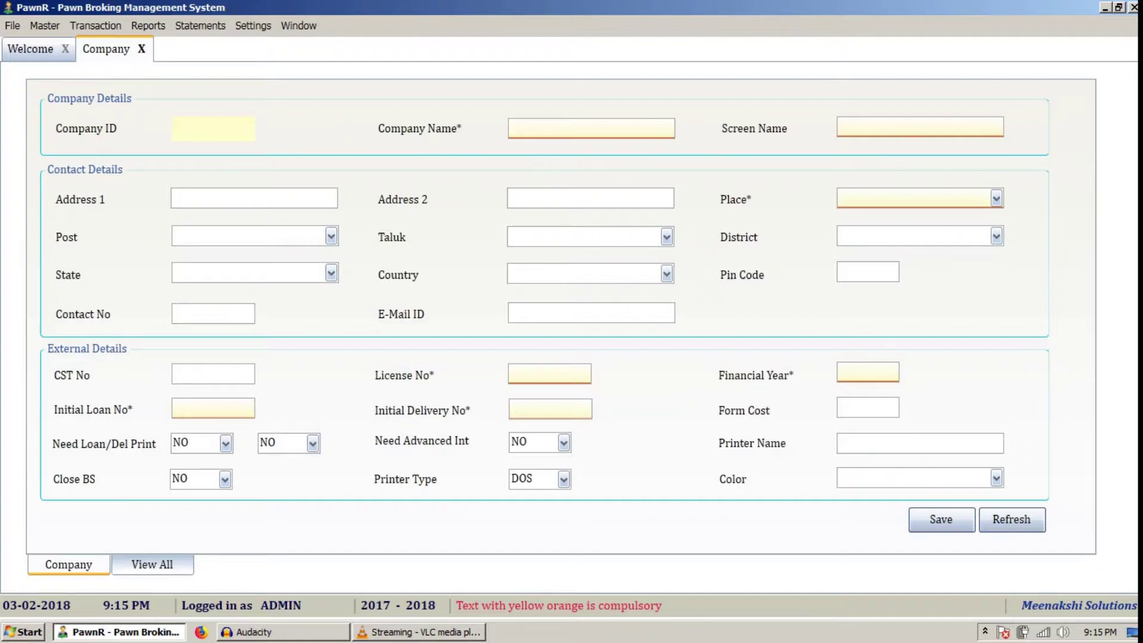
- Enter MEENAKSHI as both company and screen name, and VILLUPURAM as the Place
type("MEENAKSHI")
left_click(841, 128)
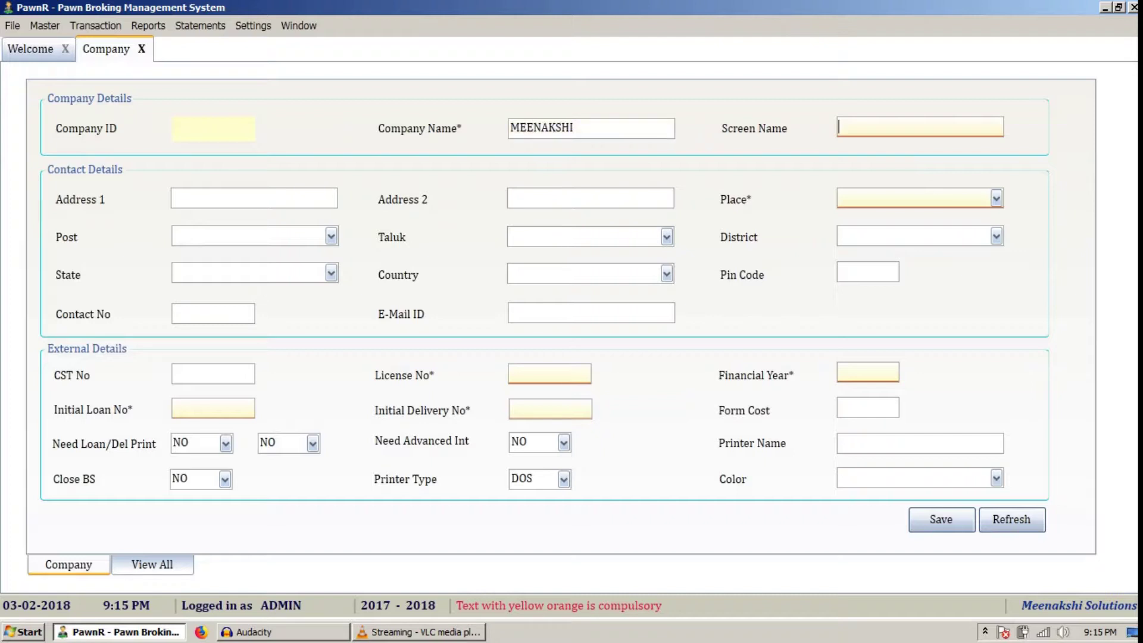
type("MEENAKSHI")
left_click(174, 199)
key("Tab")
key("Tab")
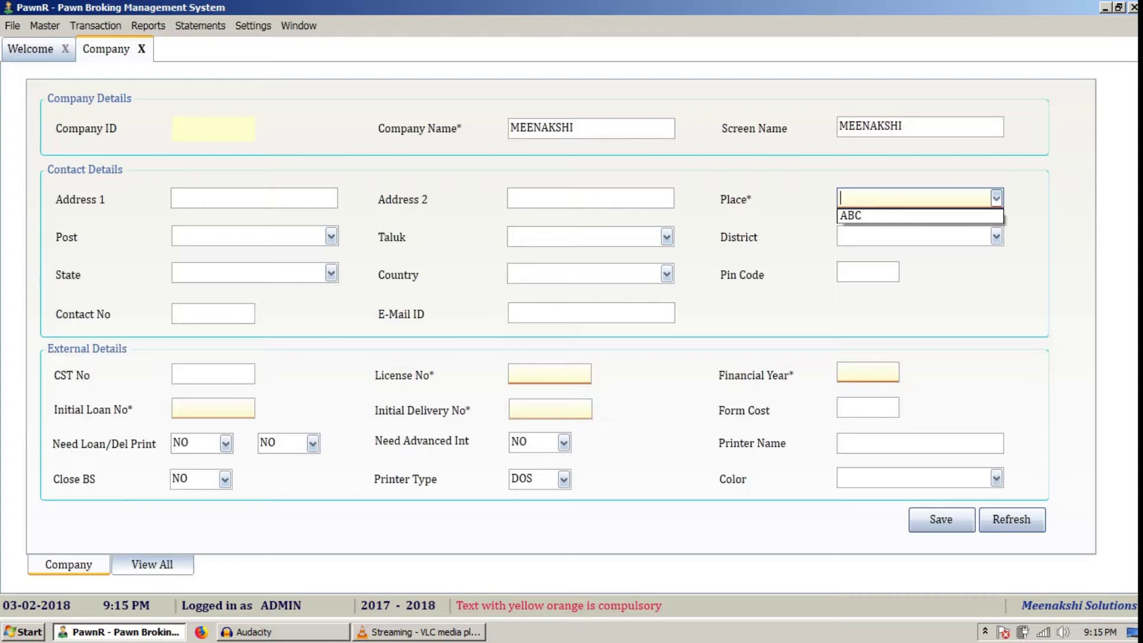
type("VILLUPURAM")
key("Tab")
key("Tab")
key("Tab")
key("Tab")
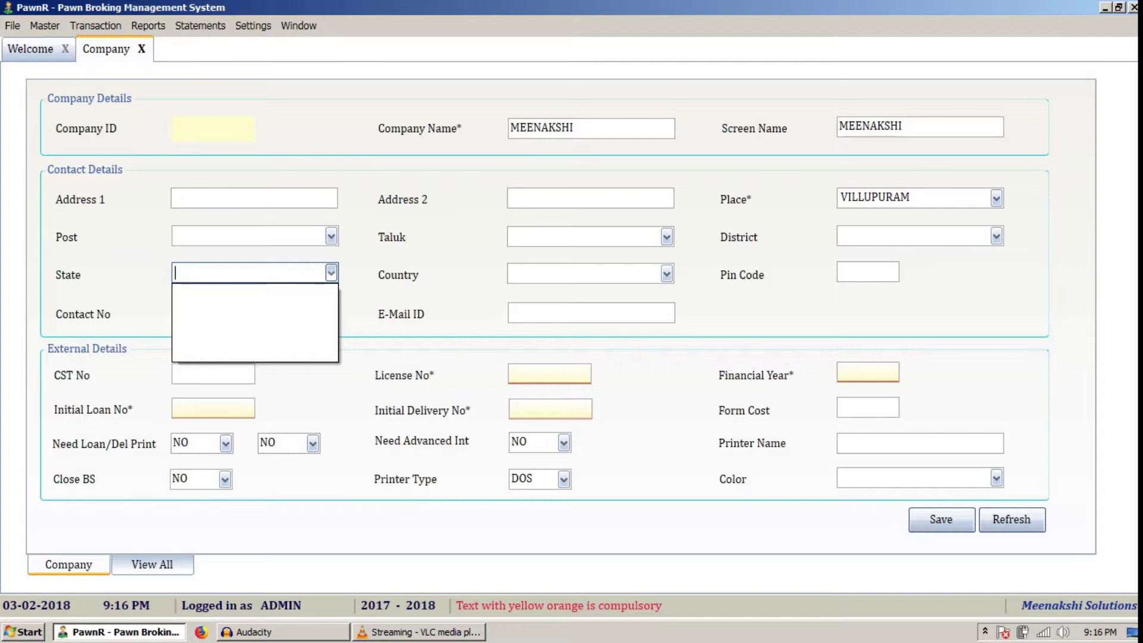
- Fill in License No NA, Financial Year 2018, and initial loan and delivery numbers A00001
key("Tab")
key("Tab")
key("Tab")
key("Tab")
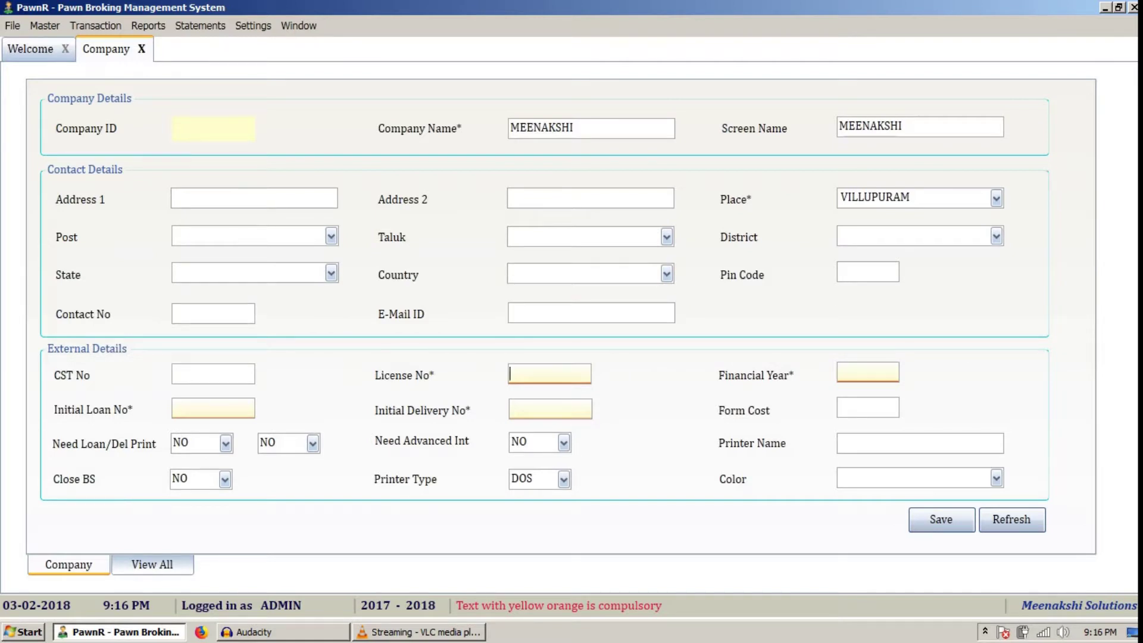
type("NA")
key("Tab")
type("2018")
key("Tab")
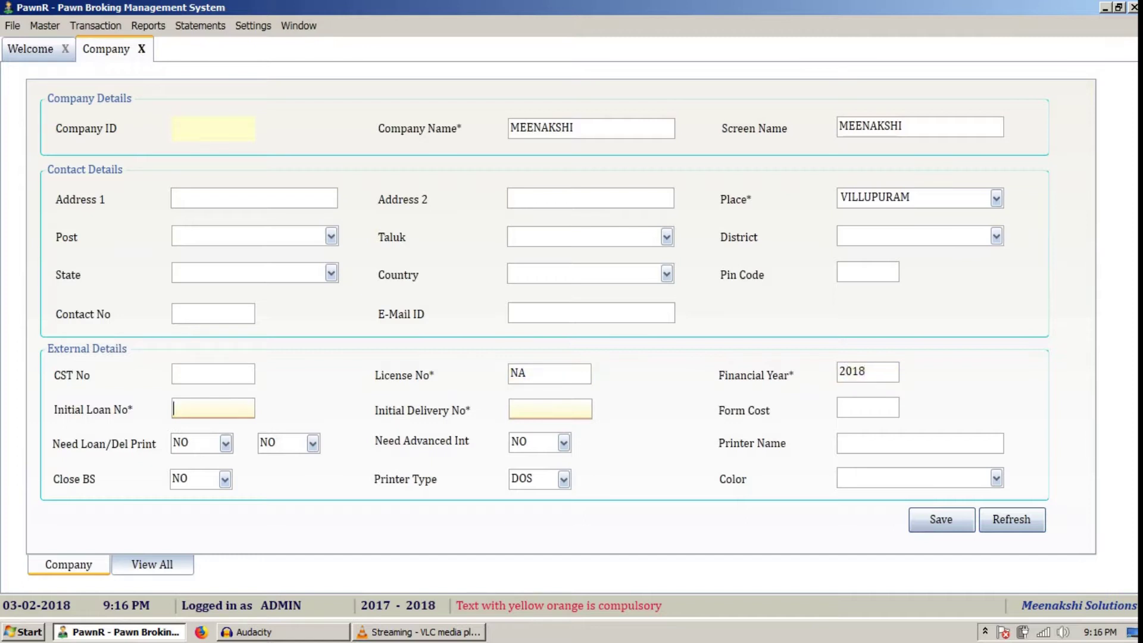
type("A00001")
key("Tab")
type("A00001")
key("Tab")
key("Tab")
key("Tab")
key("Tab")
key("Tab")
key("Tab")
key("Tab")
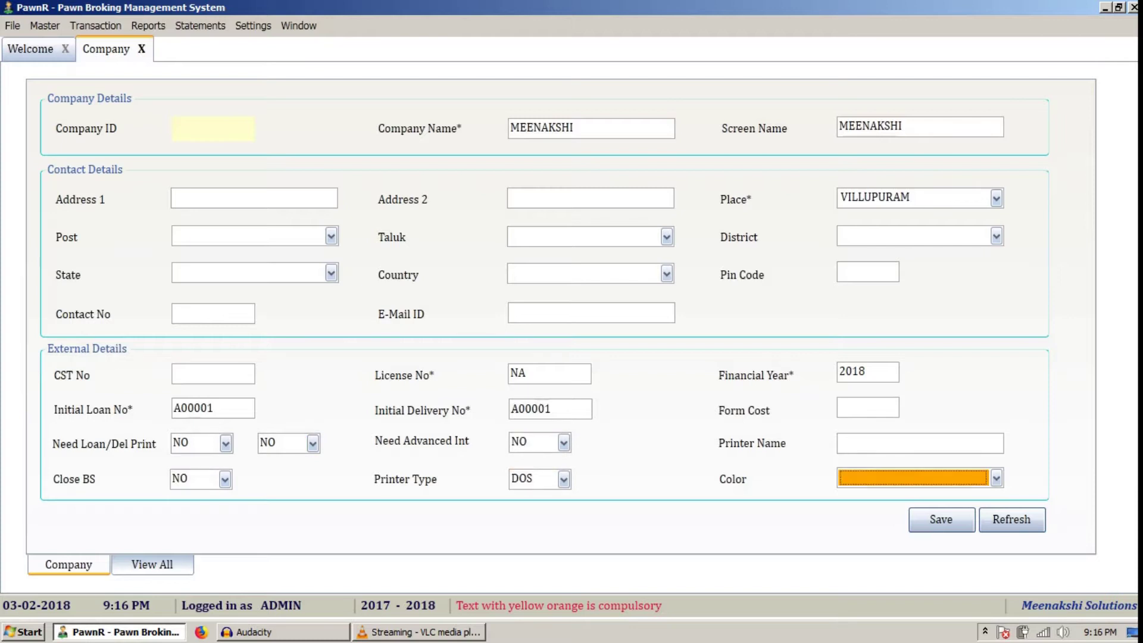
key("Tab")
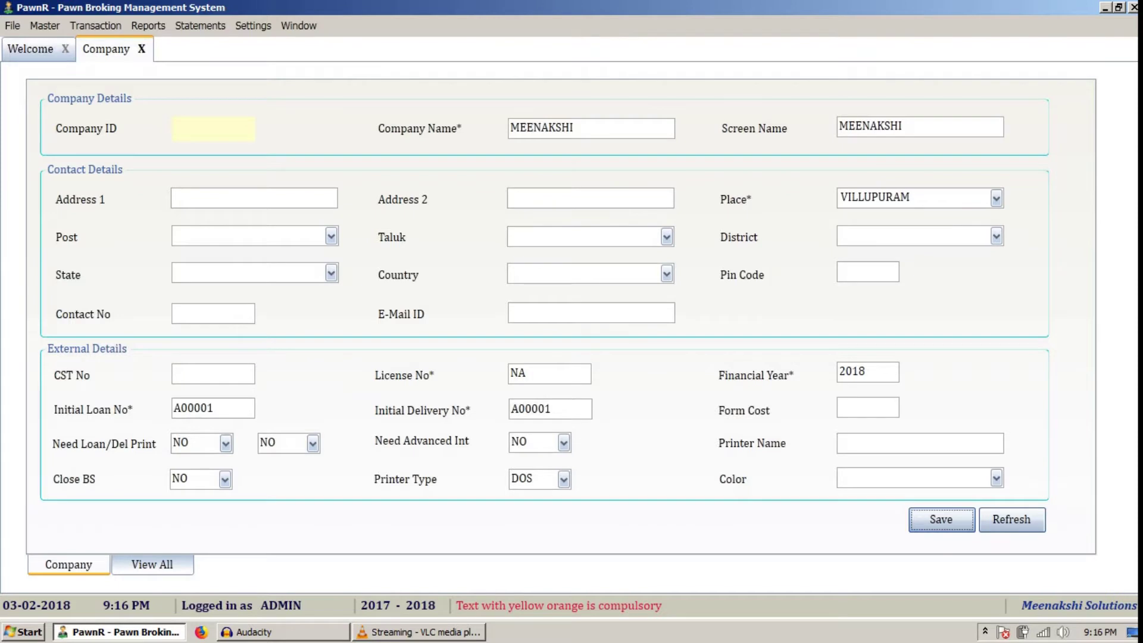
- Save and confirm company MEENAKSHI, then display the list of all saved companies
key("Return")
key("Return")
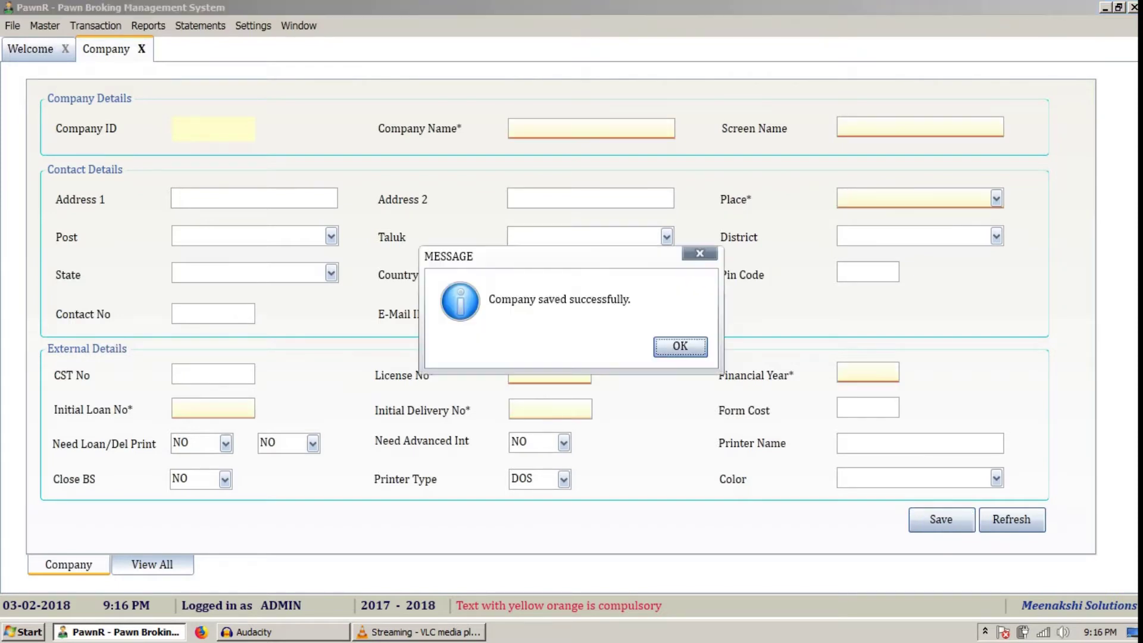
key("Return")
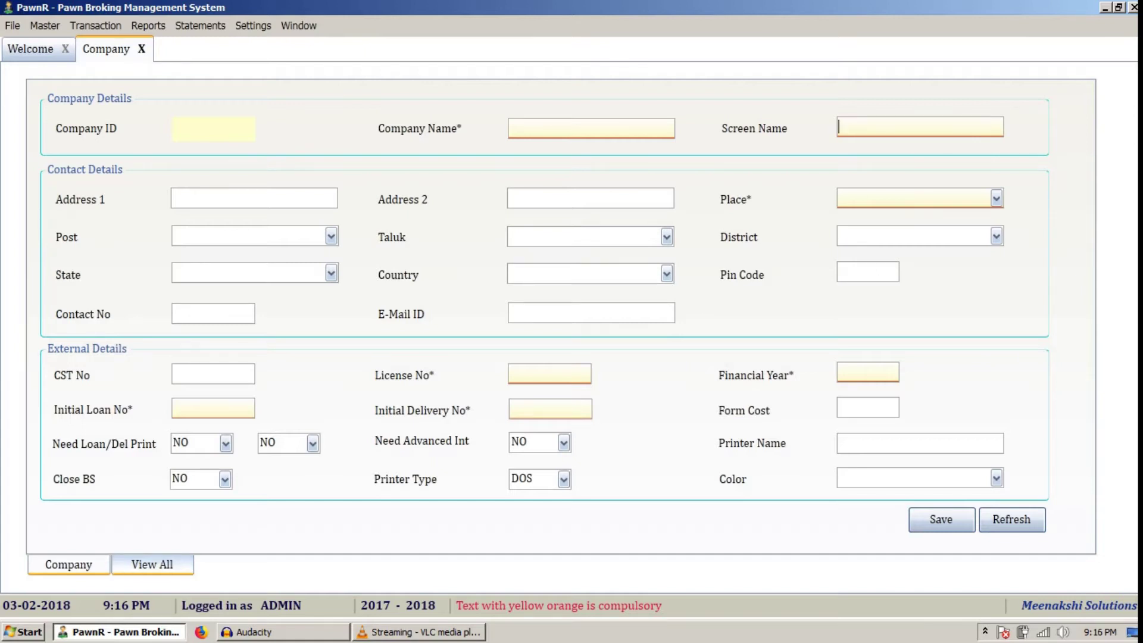
left_click(152, 565)
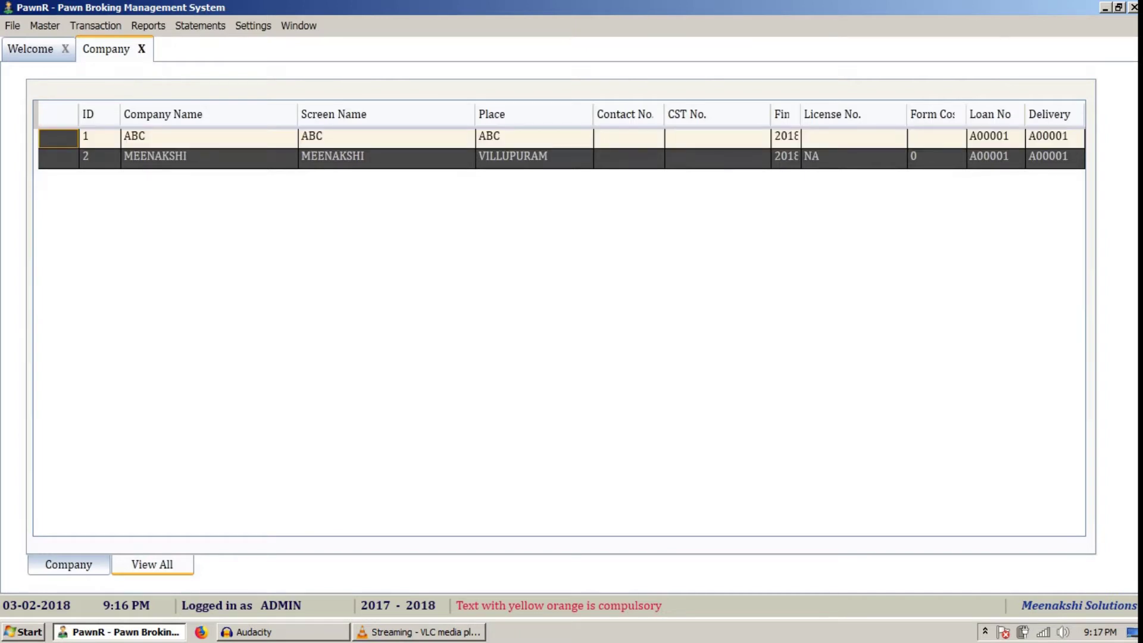
- Load company ABC's record from the list into the Company form
key("Return")
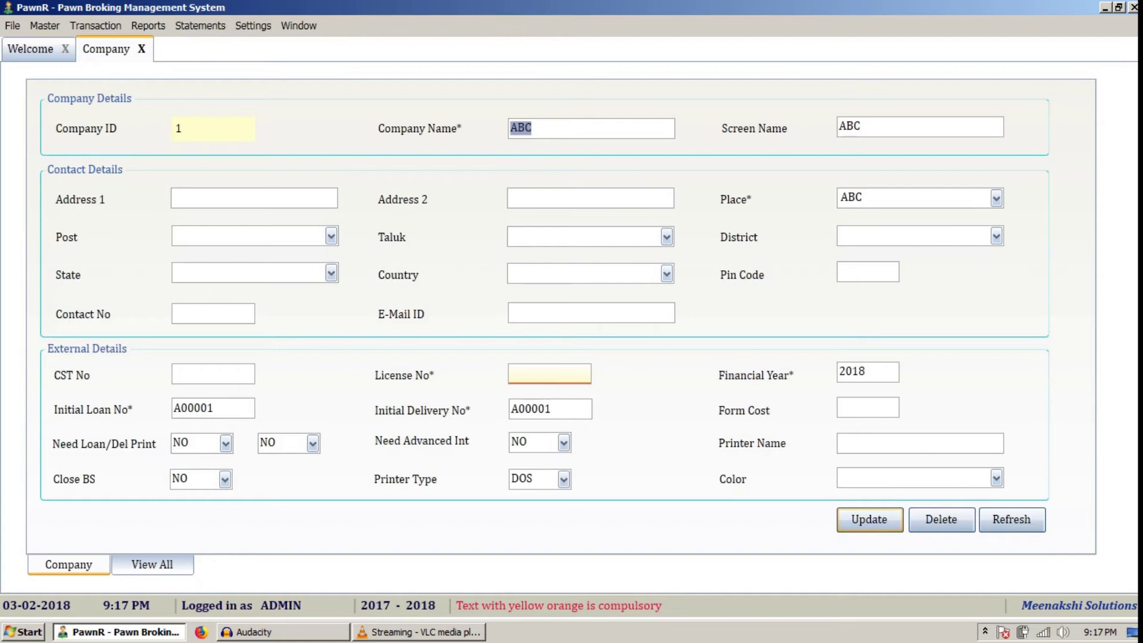
- Change the company and screen name from ABC to JAGAN and License No to NA
type("JAGAN")
key("Tab")
type("JAGAN")
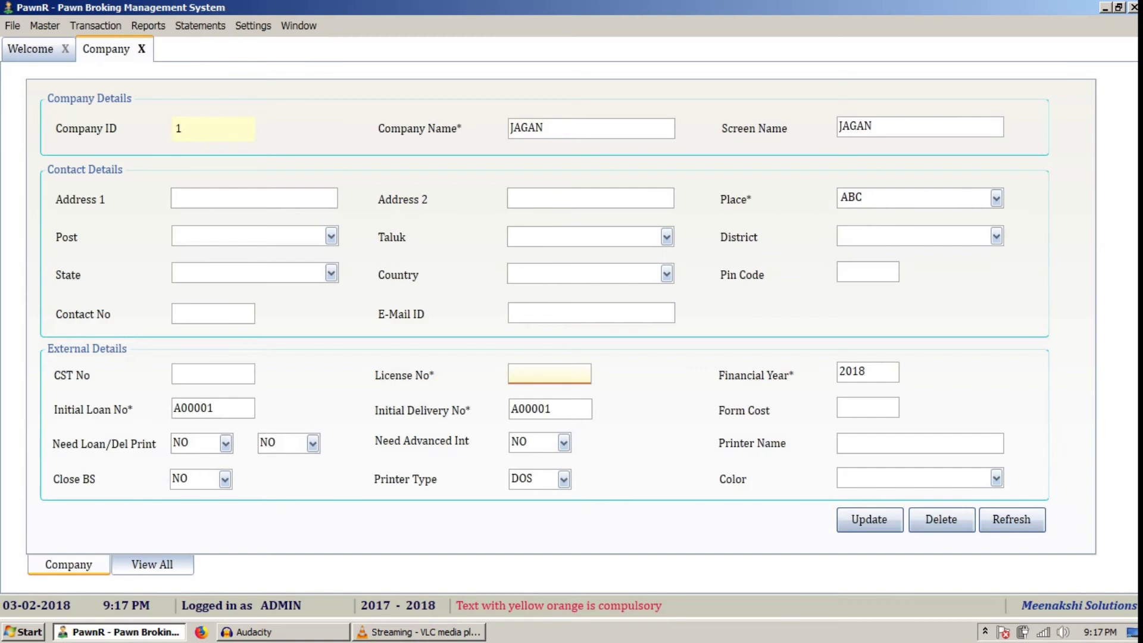
type("NA")
left_click(869, 371)
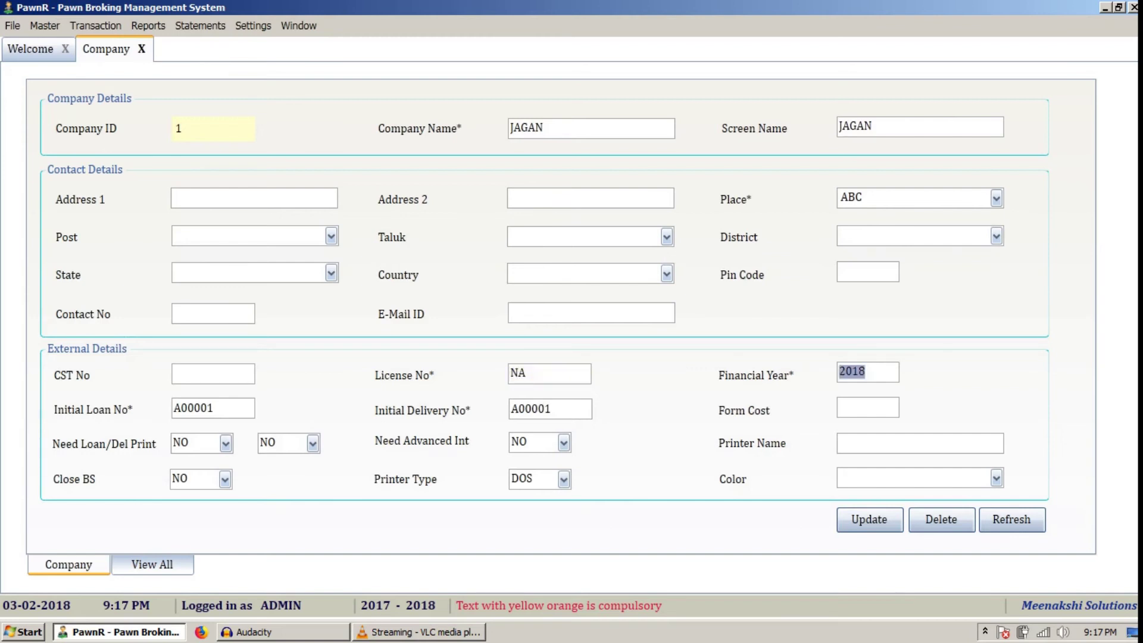
- Update company ID 1, confirming the change and acknowledging the success message
key("Return")
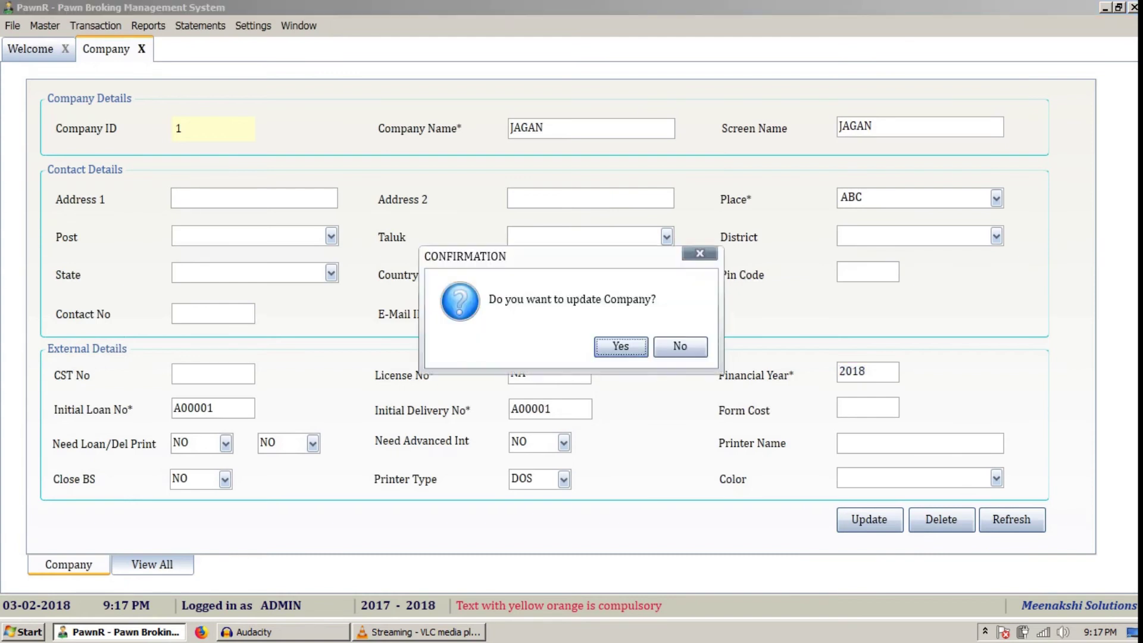
key("Return")
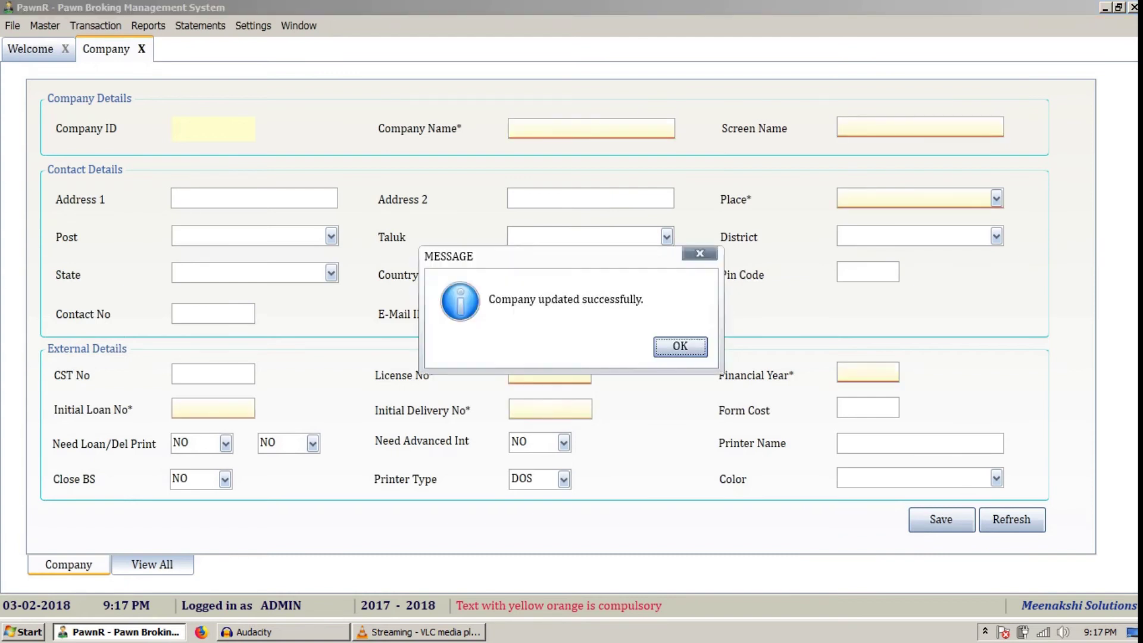
key("Return")
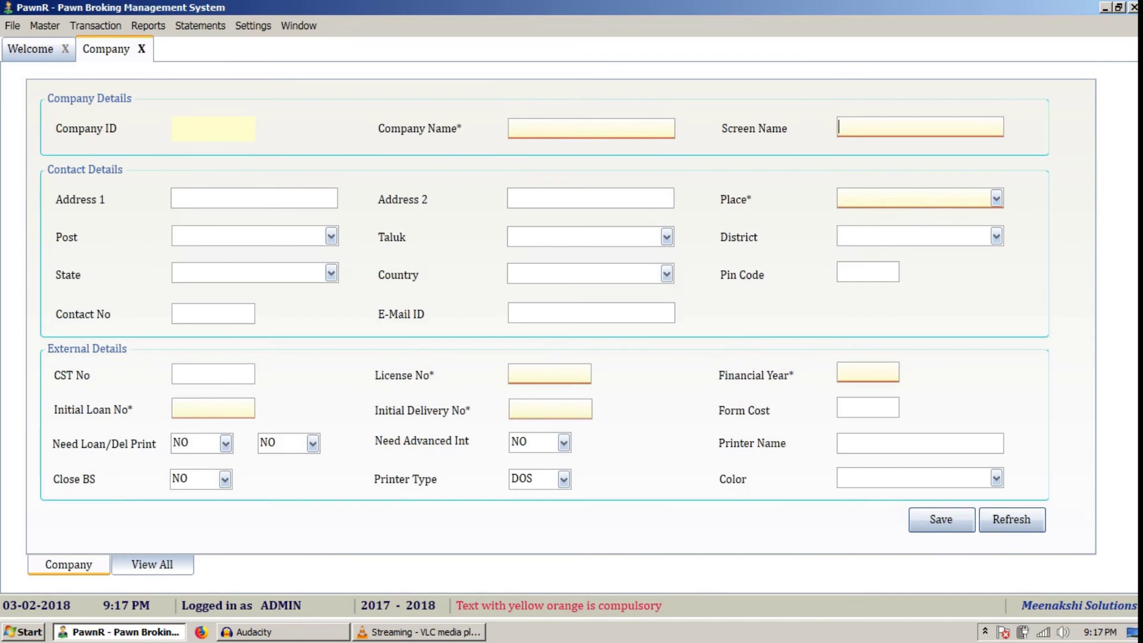